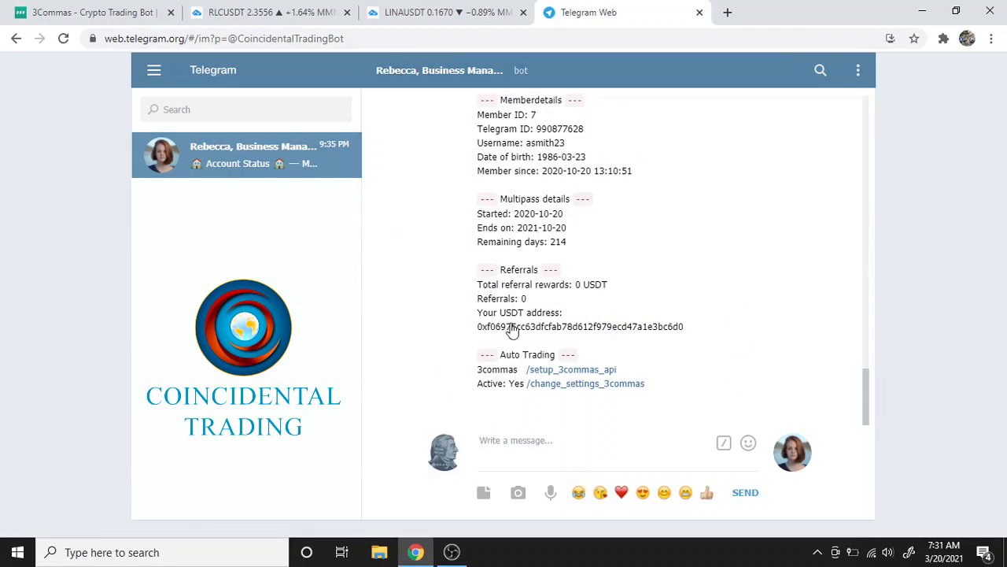
pyautogui.click(524, 437)
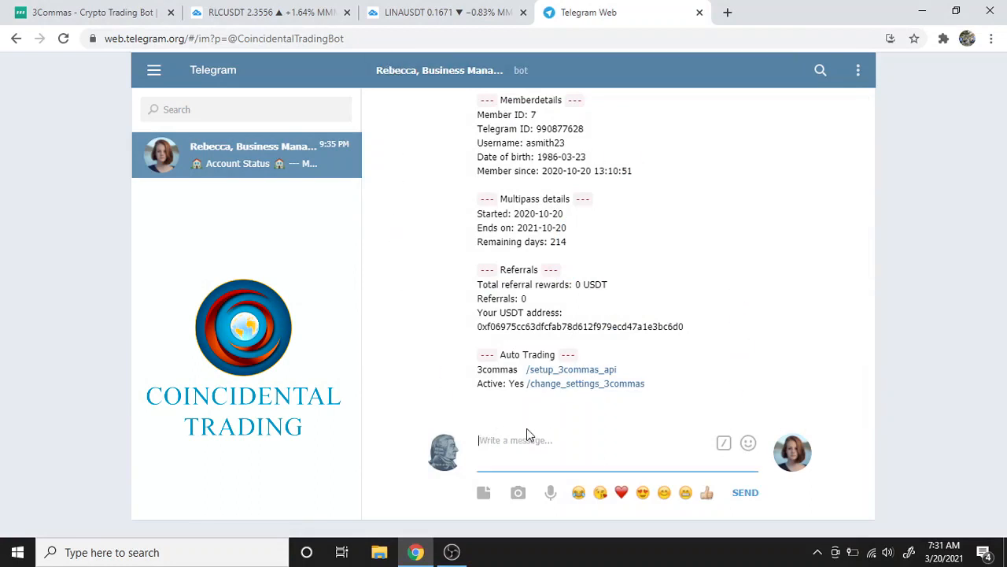
pyautogui.write('/ac')
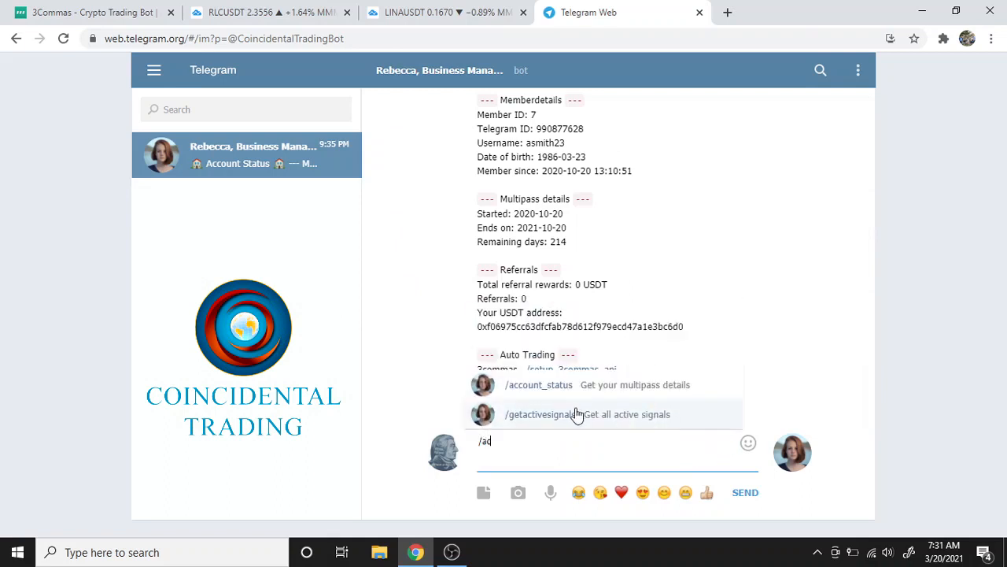
pyautogui.click(669, 268)
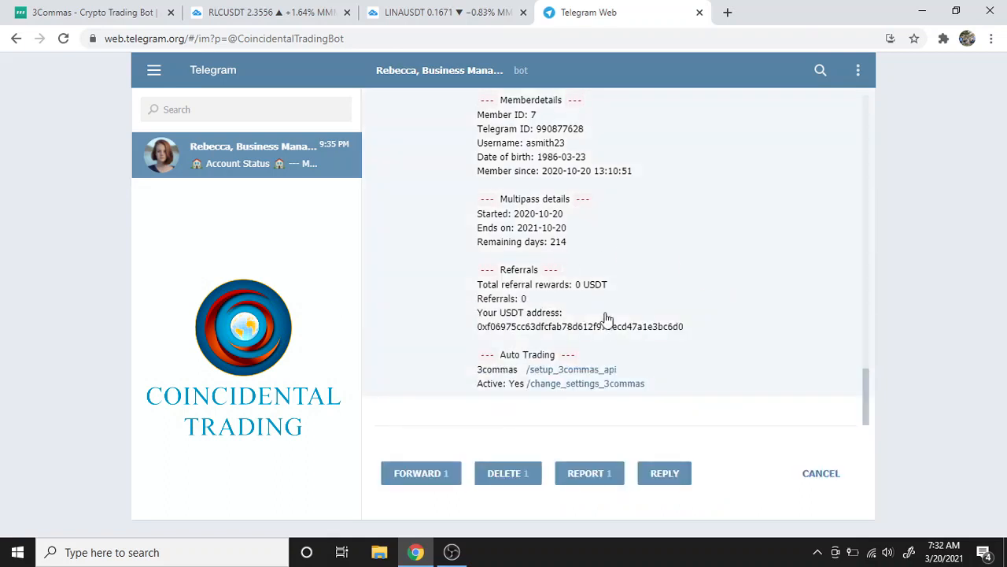
pyautogui.click(589, 393)
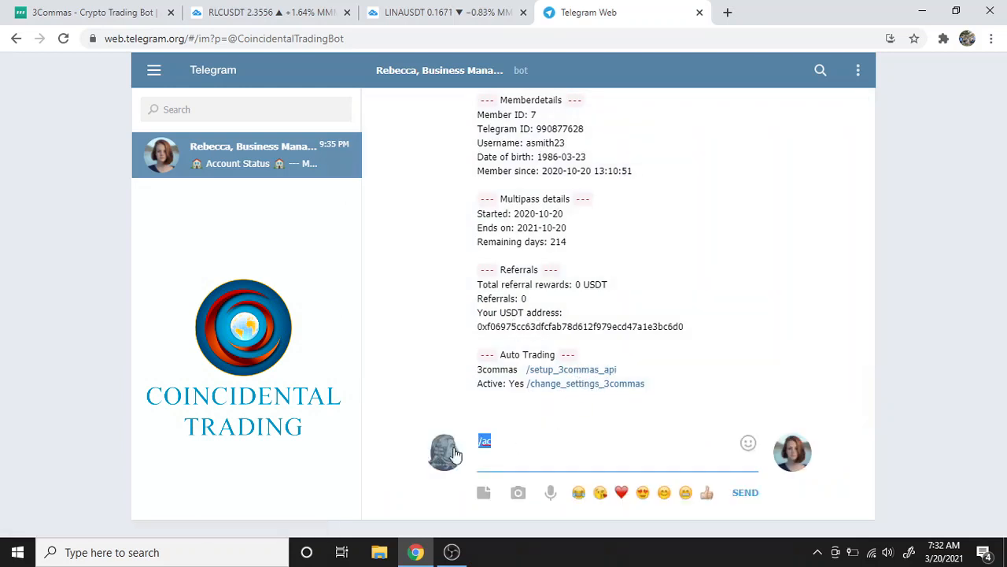
pyautogui.press('BackSpace')
# - Request the 3Commas trading settings with /change_settings_3commas and generate a new TradingView ID with /new_unique_id
pyautogui.click(588, 384)
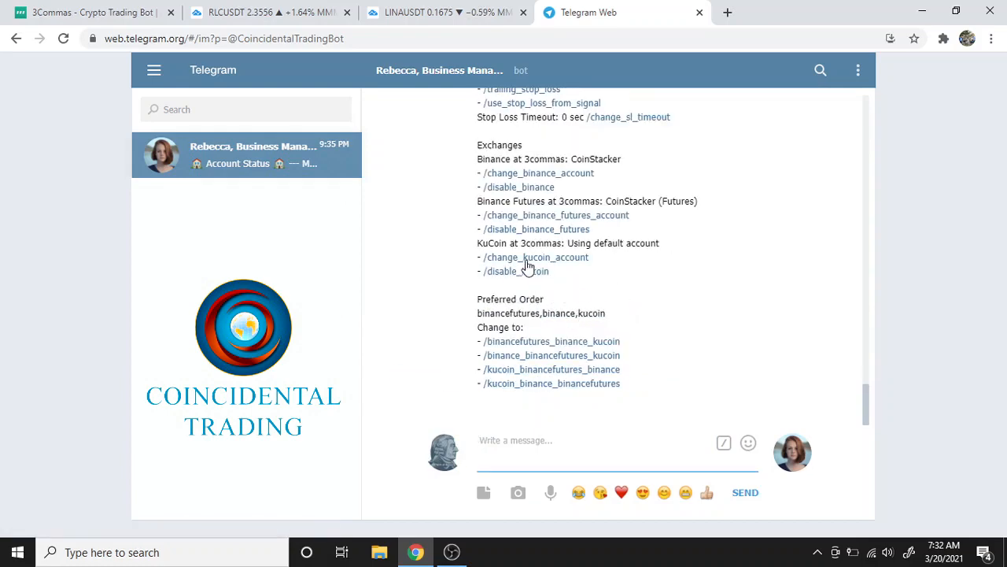
pyautogui.scroll(2, 528, 266)
pyautogui.scroll(3, 563, 291)
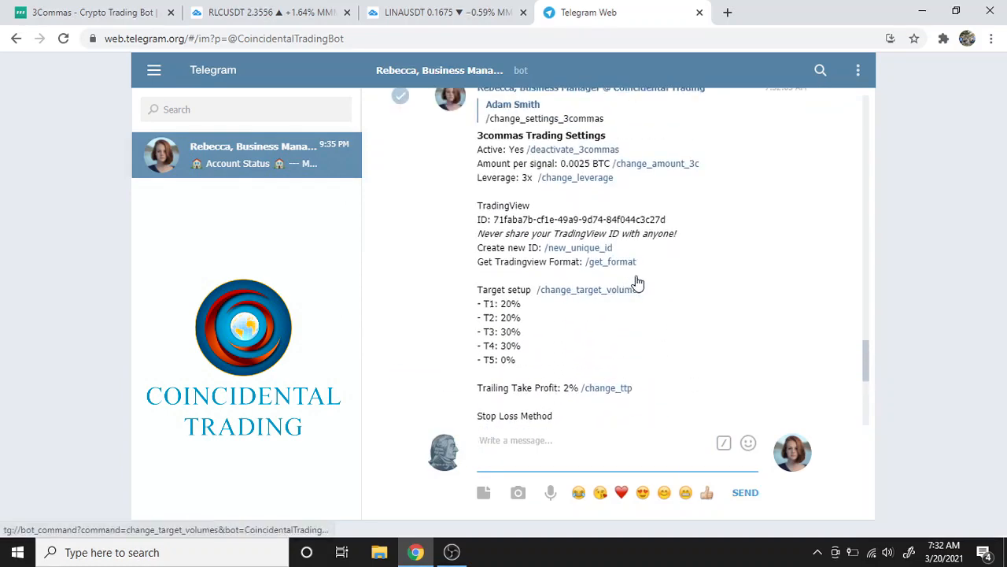
pyautogui.click(596, 248)
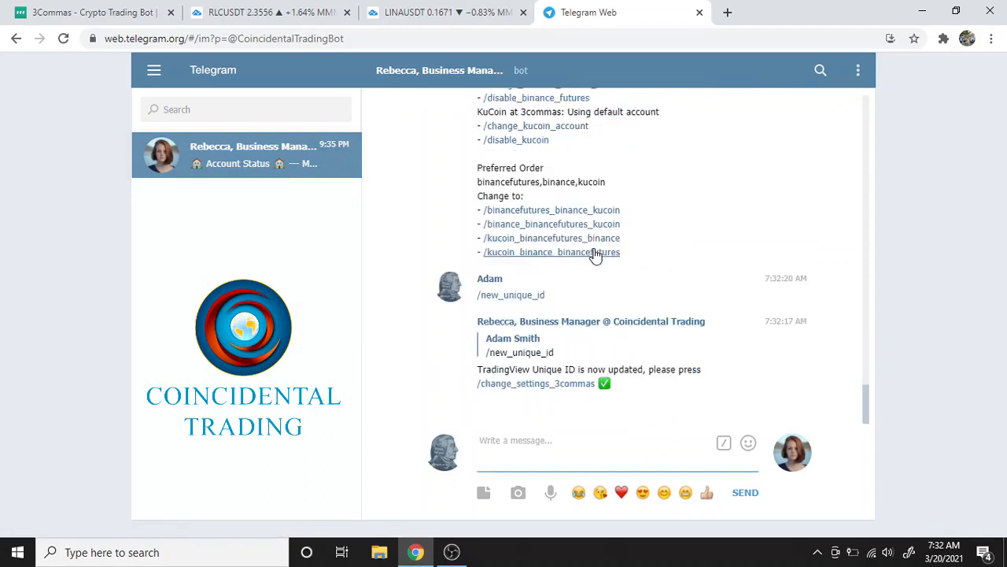
# - Reload the 3Commas trading settings in the bot chat and request the TradingView alert format with /get_format
pyautogui.click(534, 391)
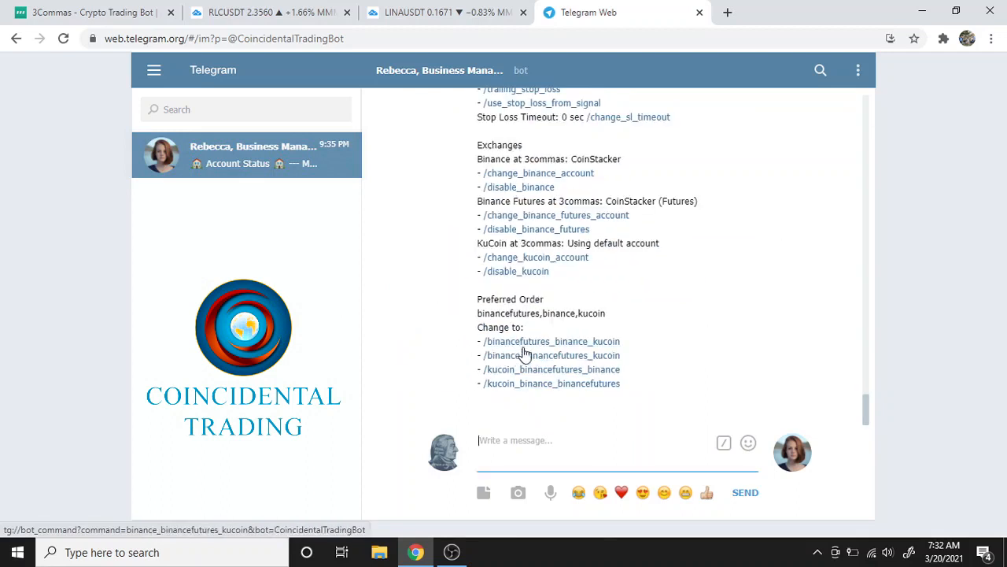
pyautogui.scroll(4, 587, 347)
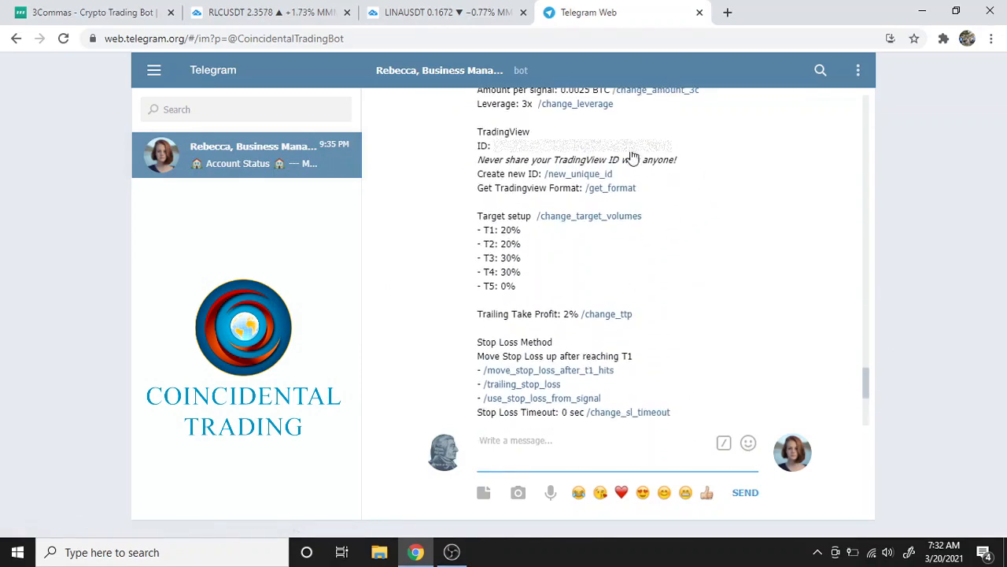
pyautogui.click(601, 190)
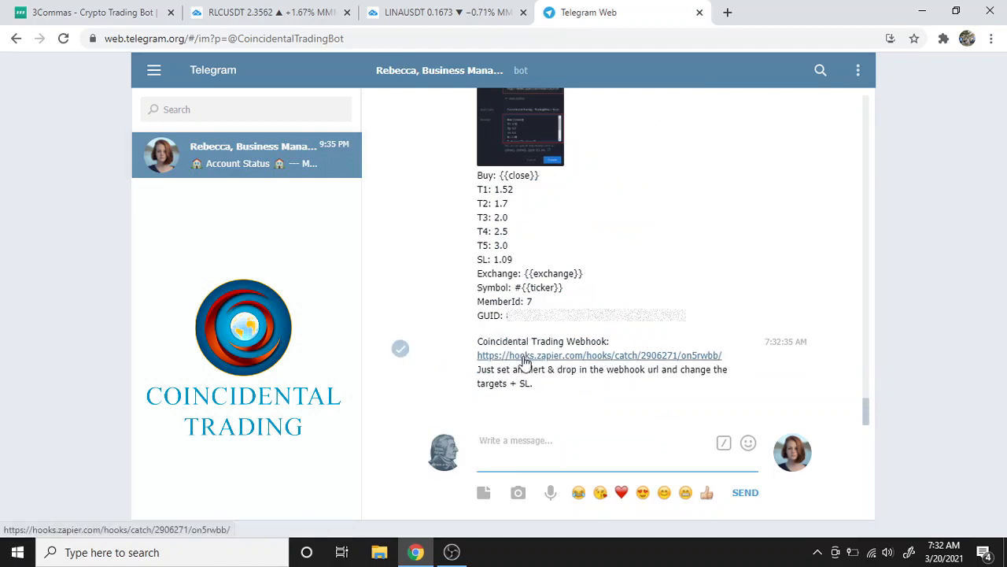
# - Copy the Coincidental Trading webhook URL from the bot's TradingView format message
pyautogui.moveTo(722, 355); pyautogui.dragTo(472, 361)
pyautogui.rightClick(482, 355)
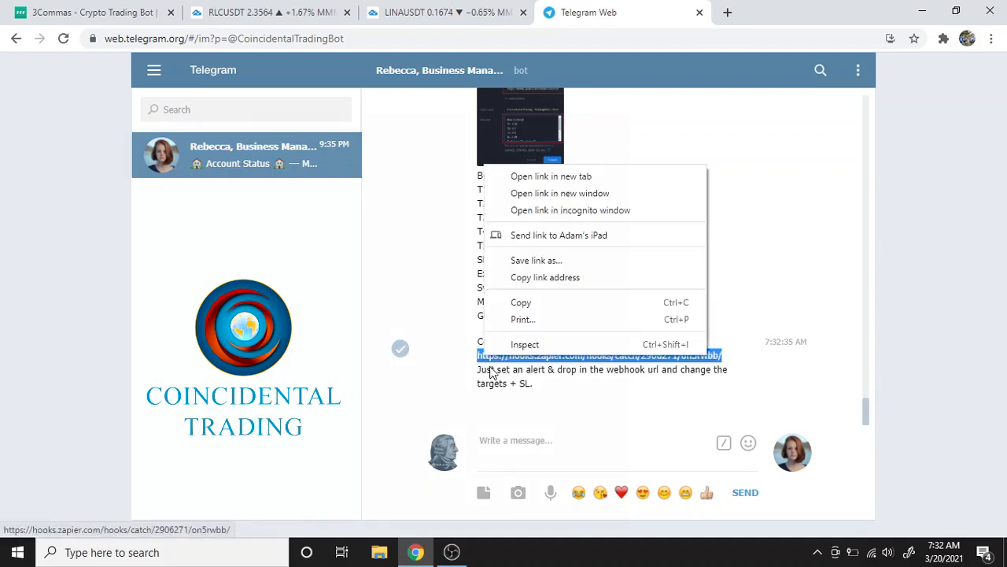
pyautogui.click(540, 300)
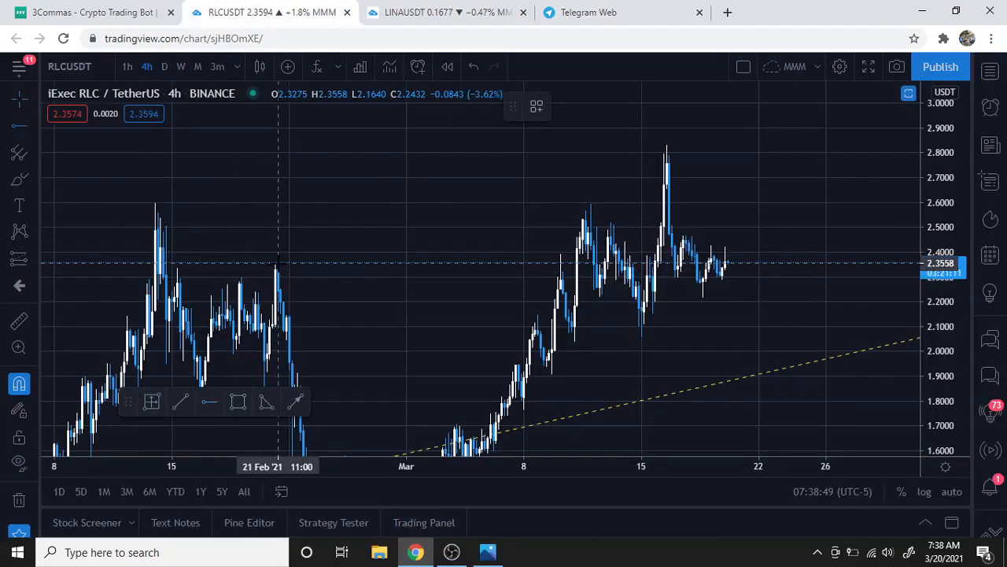
# - Place a horizontal ray at 2.3558 from the 21 Feb '21 11:00 high on the RLCUSDT 4h TradingView chart
pyautogui.click(276, 262)
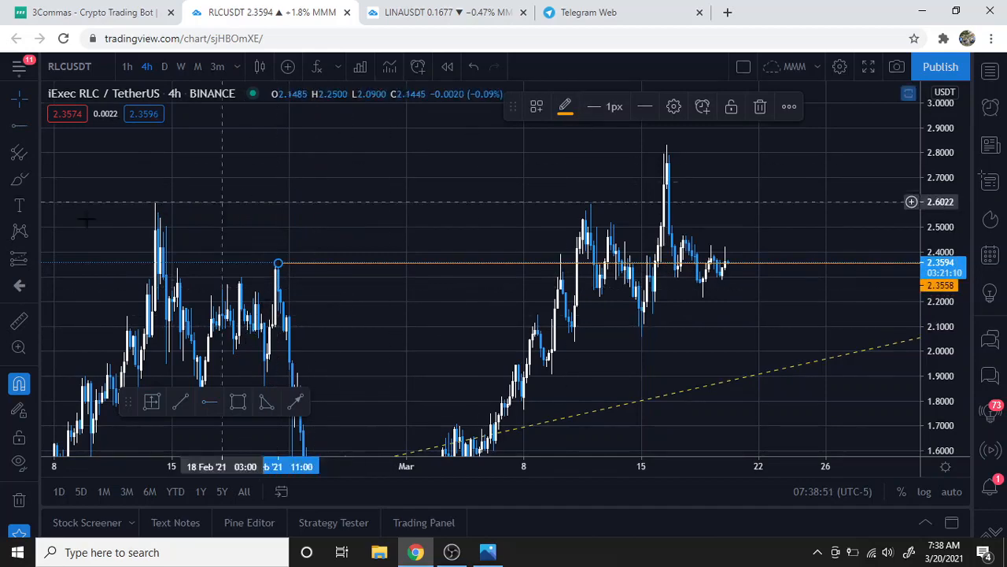
pyautogui.click(32, 127)
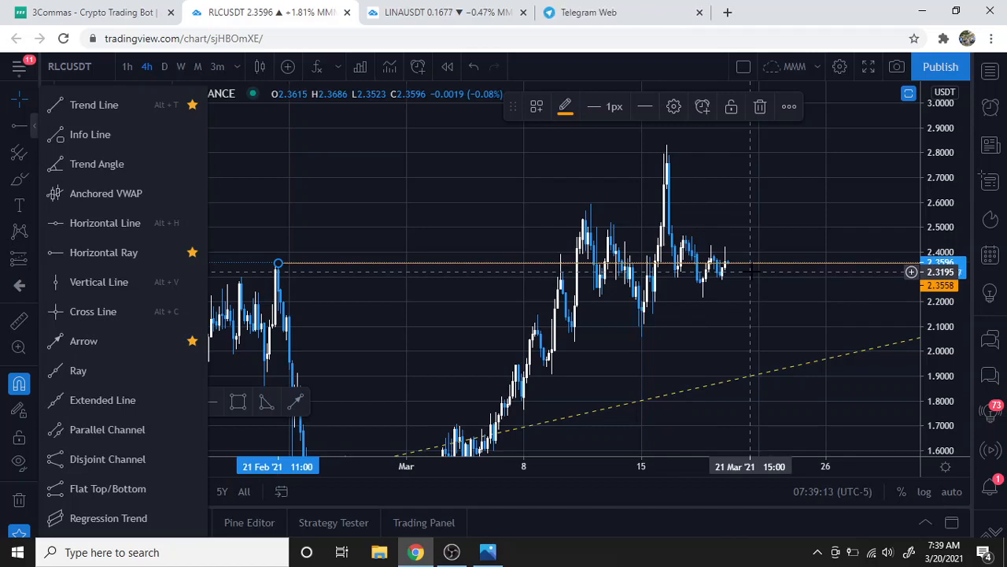
pyautogui.moveTo(929, 272); pyautogui.dragTo(929, 146)
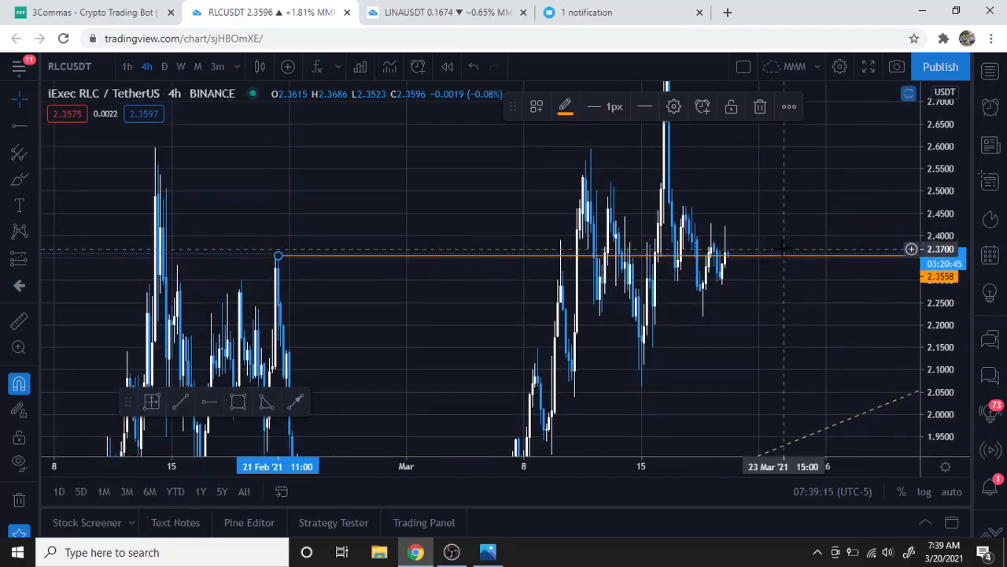
# - Start an alert on the horizontal ray and replace its message with the signal template copied from the Telegram bot, including the private GUID
pyautogui.click(703, 108)
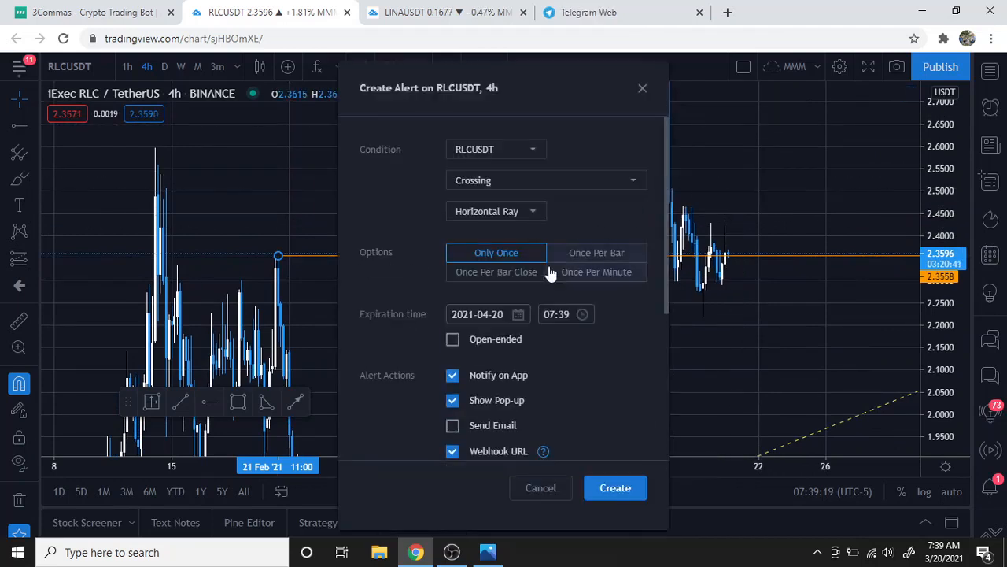
pyautogui.scroll(-1, 503, 236)
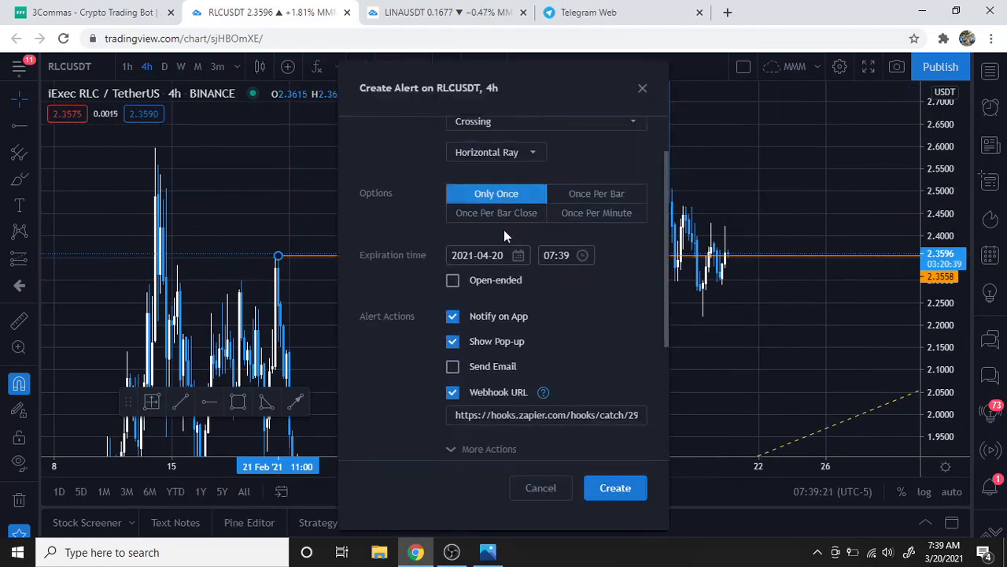
pyautogui.scroll(-3, 511, 259)
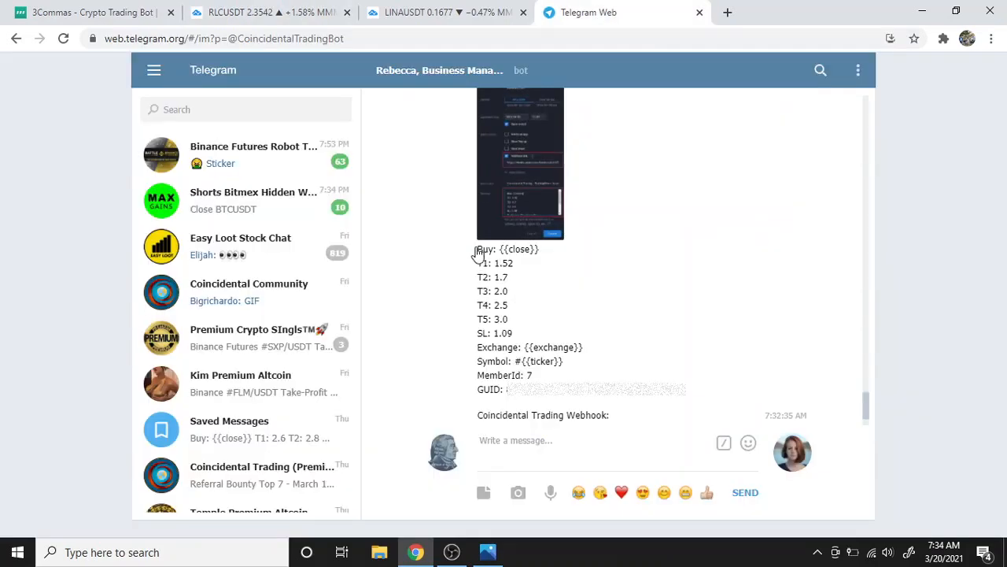
pyautogui.moveTo(477, 254); pyautogui.dragTo(685, 404)
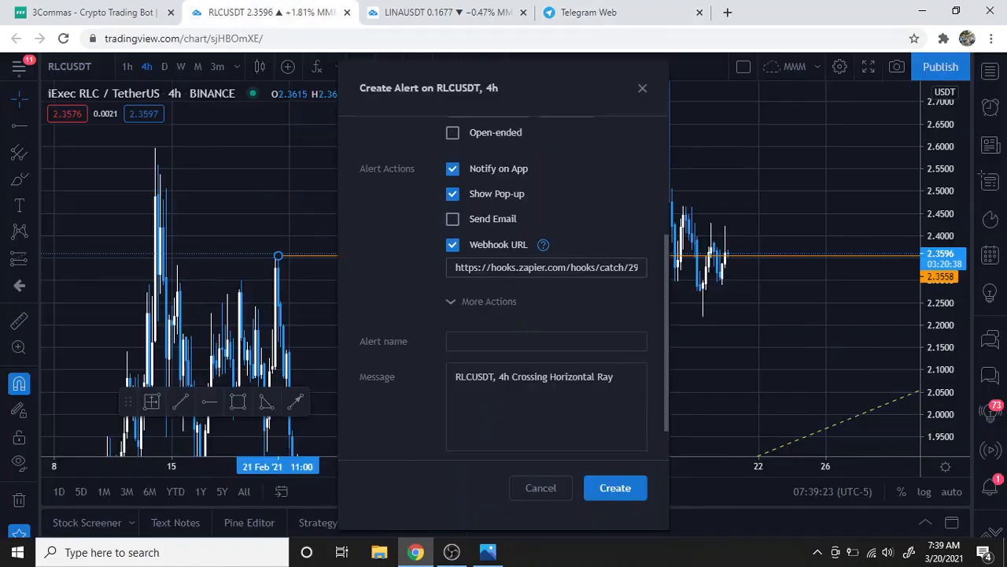
pyautogui.hotkey('ctrl', 'a')
pyautogui.hotkey('ctrl', 'v')
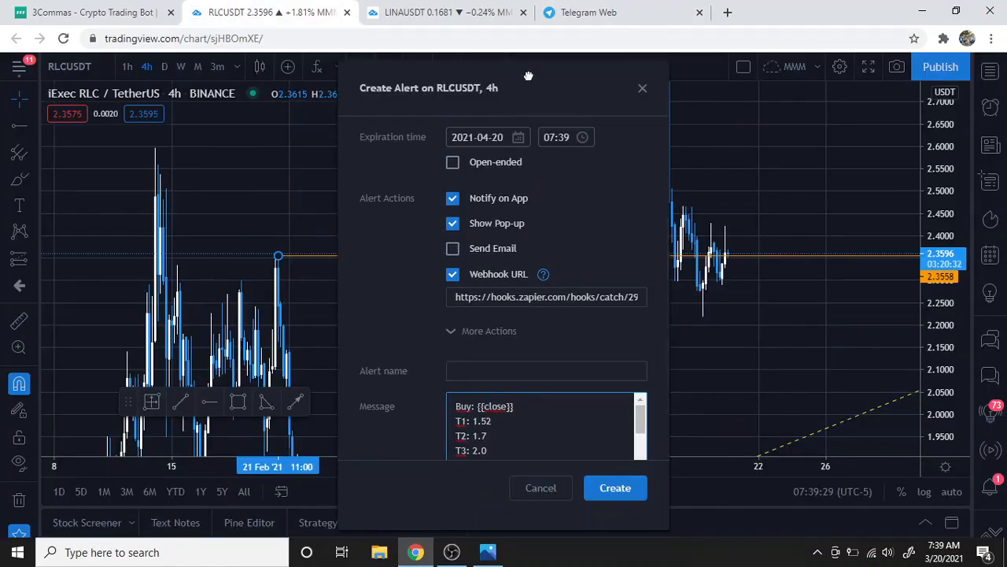
# - Move the alert dialog off the recent candles and set target T1 in the alert message to 2.4
pyautogui.moveTo(472, 87); pyautogui.dragTo(221, 88)
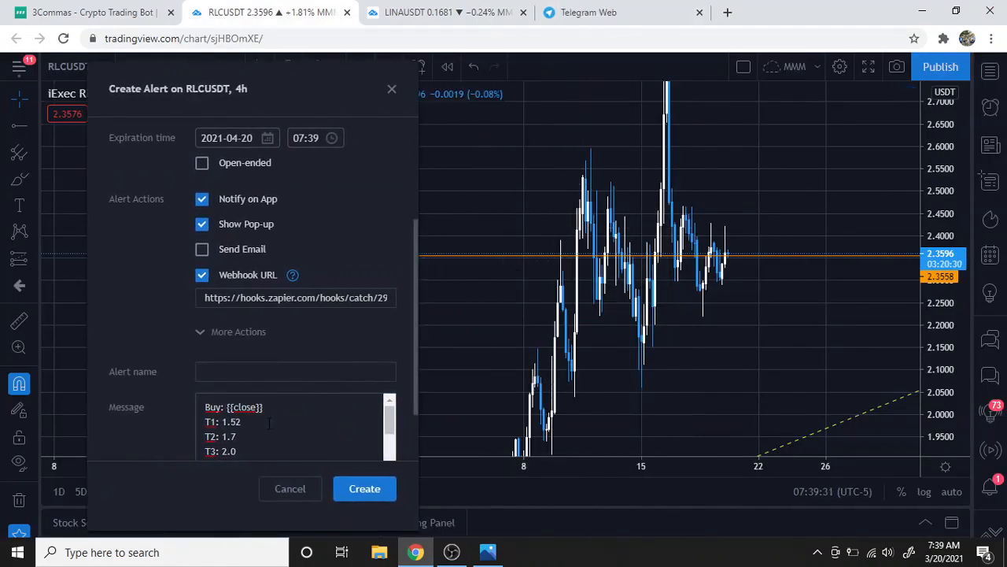
pyautogui.doubleClick(232, 422)
pyautogui.write('2.4')
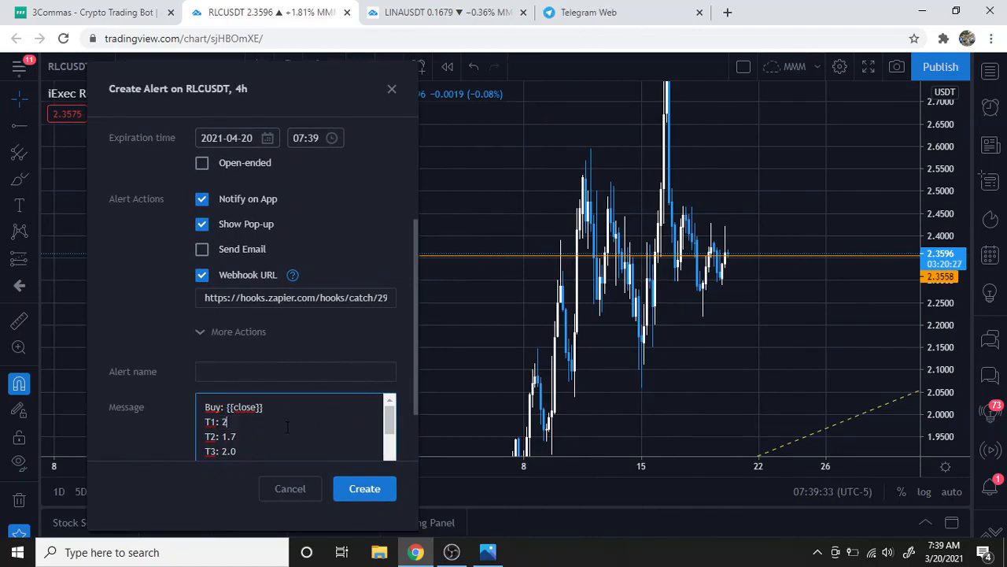
pyautogui.doubleClick(225, 422)
pyautogui.moveTo(221, 425); pyautogui.dragTo(236, 423)
pyautogui.doubleClick(235, 422)
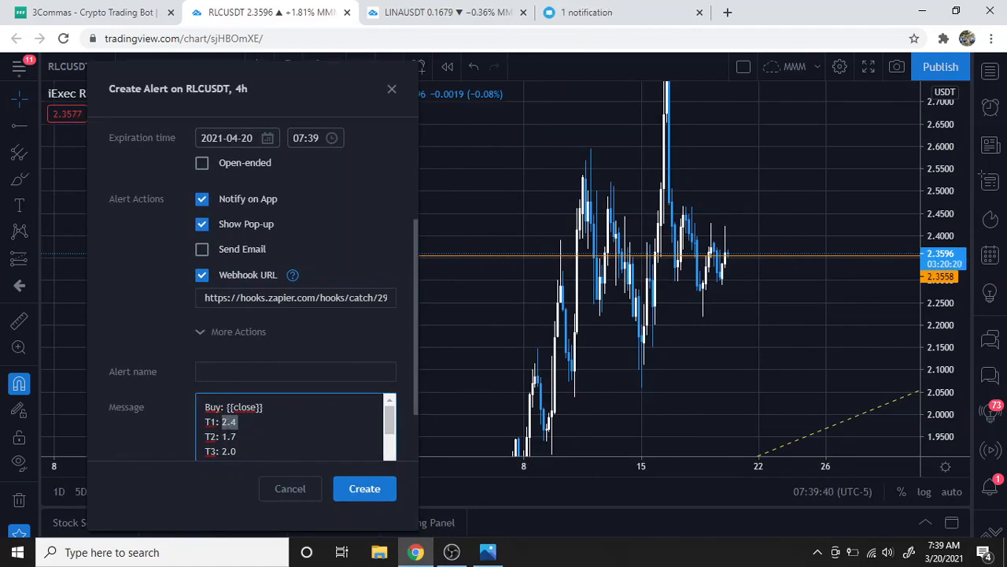
# - Set target T2 in the alert message to 2.45
pyautogui.hotkey('ctrl', 'c')
pyautogui.doubleClick(229, 437)
pyautogui.hotkey('ctrl', 'v')
pyautogui.hotkey('ctrl', 'z')
pyautogui.write('2.45')
# - Set target T3 in the alert message to 2.53
pyautogui.scroll(-1, 262, 436)
pyautogui.click(246, 391)
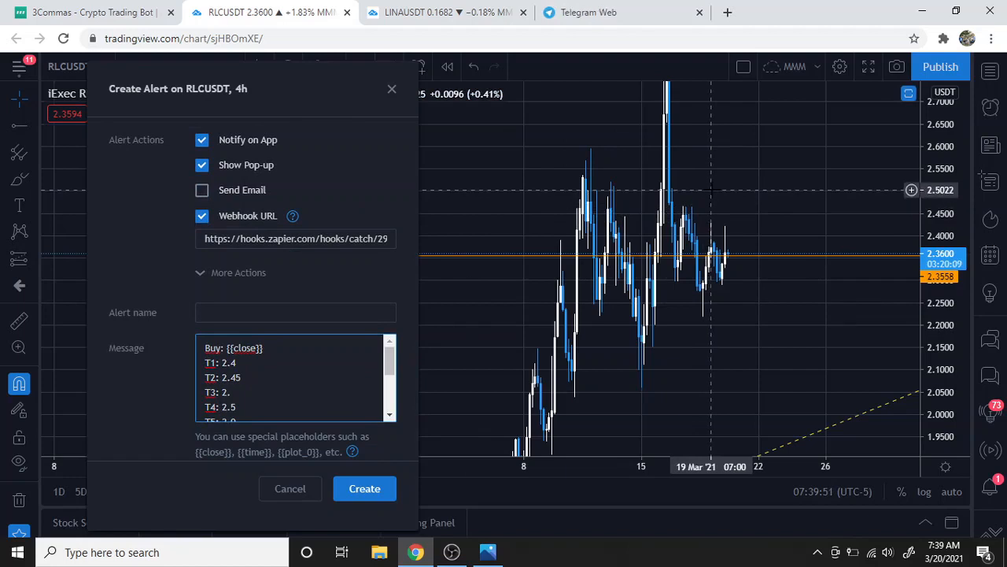
pyautogui.write('5')
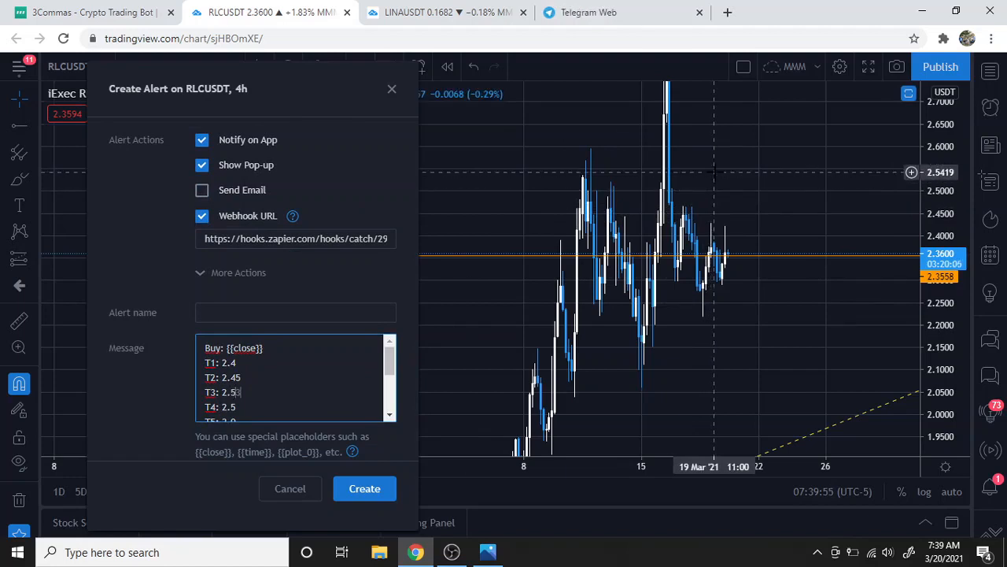
pyautogui.write('3')
# - Set target T4 to 2.8 and the stop loss (SL) to 1.90 in the alert message
pyautogui.scroll(2, 714, 172)
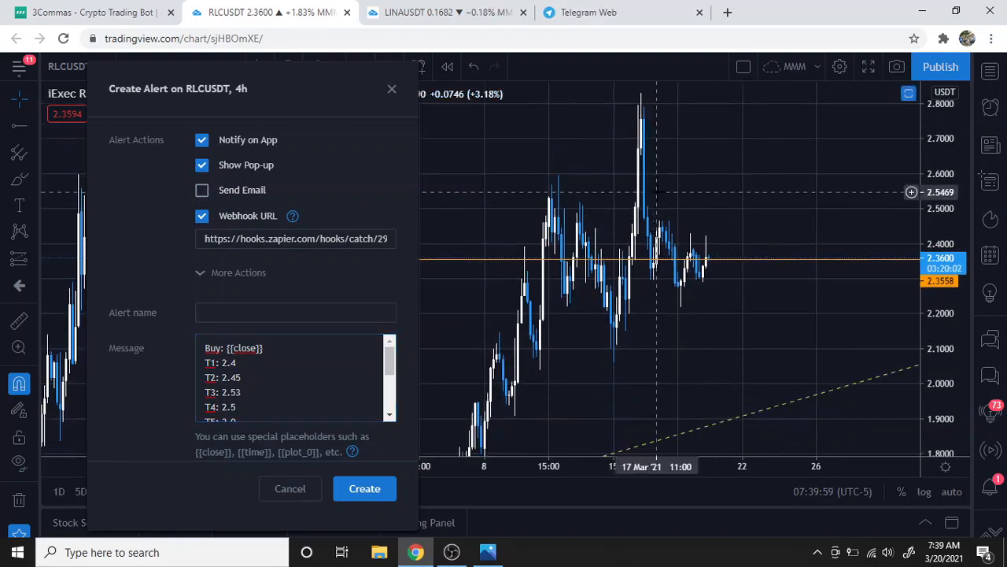
pyautogui.click(247, 406)
pyautogui.press('BackSpace')
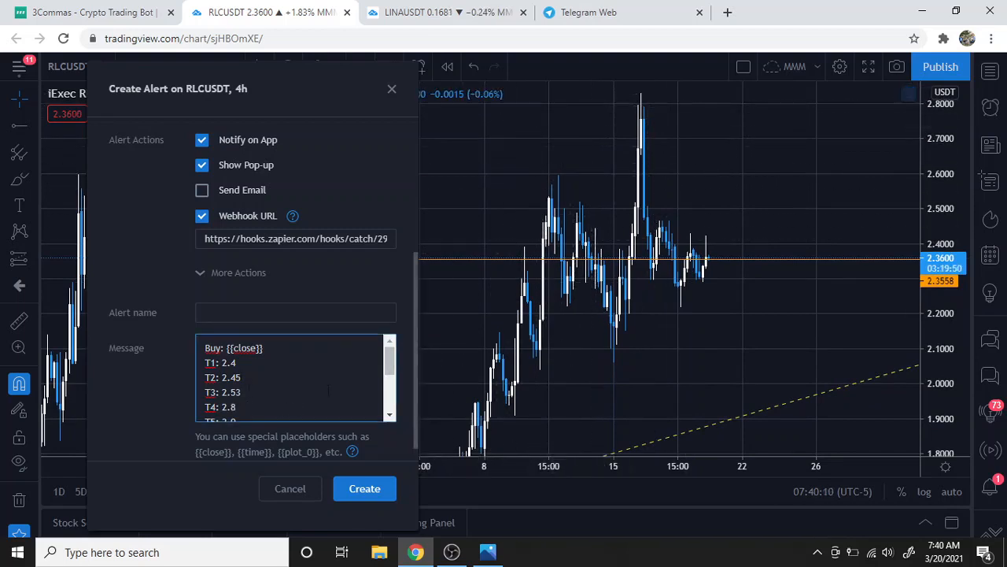
pyautogui.scroll(-2, 291, 382)
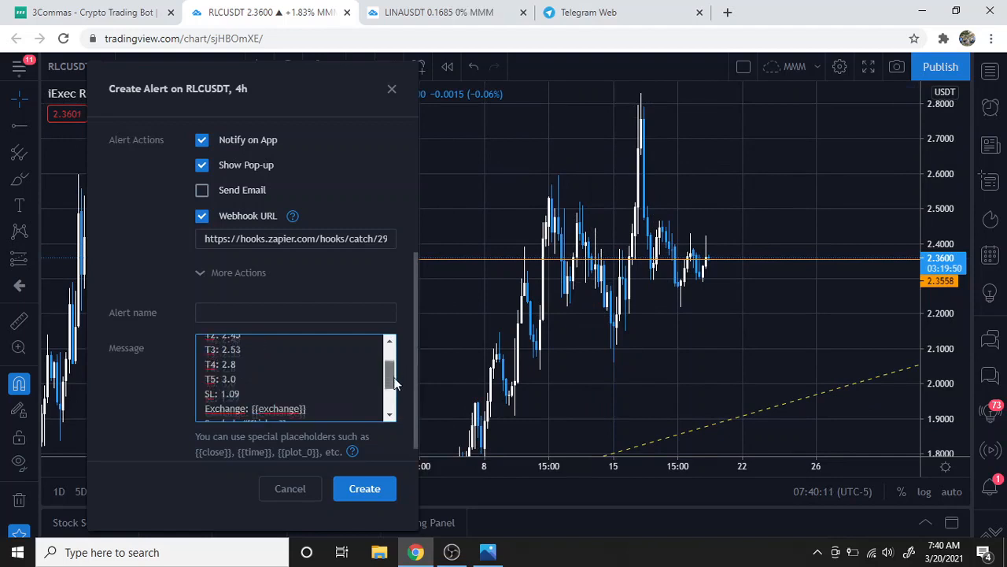
pyautogui.click(258, 392)
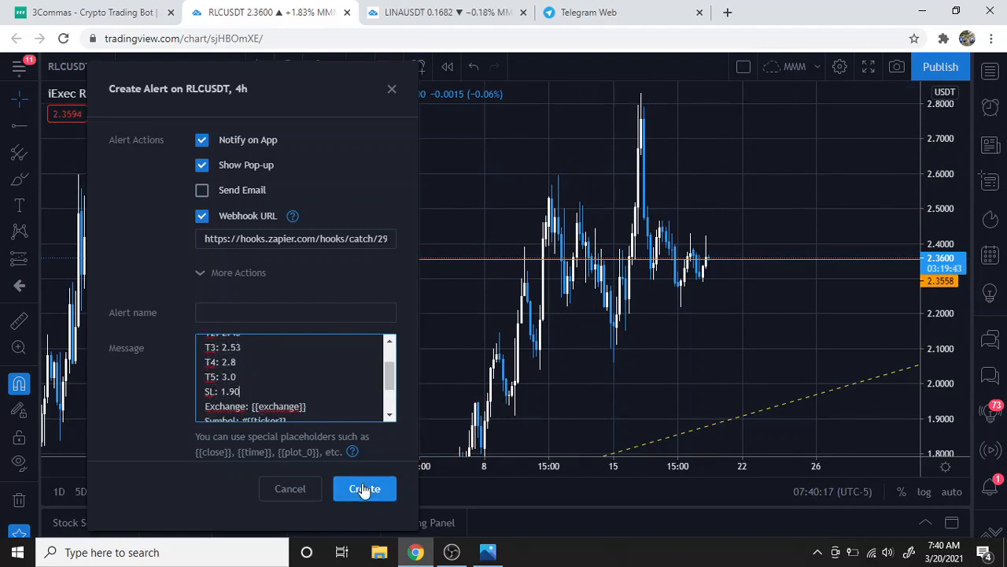
# - Stretch the chart's price scale around the ray and create the RLCUSDT alert
pyautogui.moveTo(931, 441); pyautogui.dragTo(922, 129)
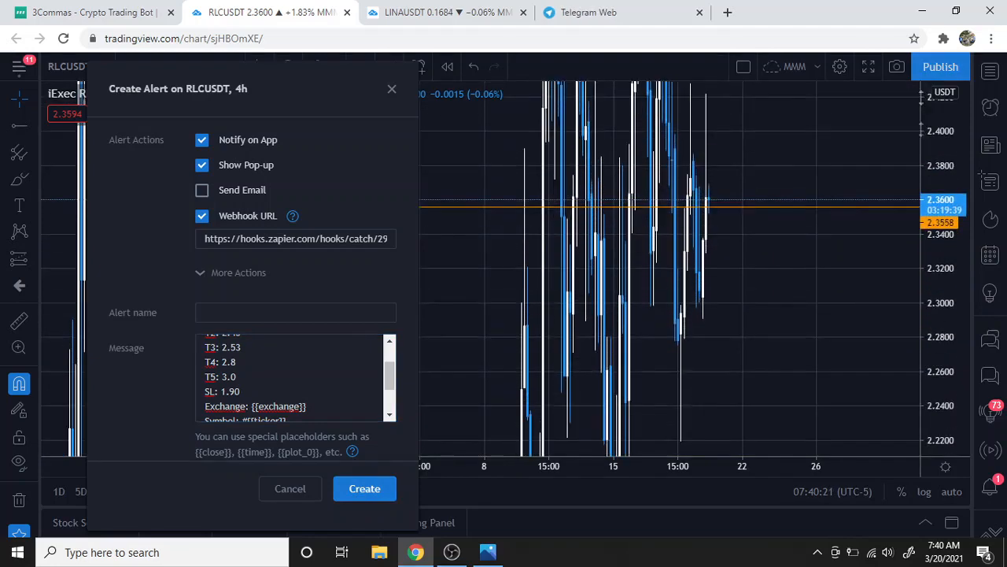
pyautogui.moveTo(943, 290); pyautogui.dragTo(930, 189)
pyautogui.click(356, 495)
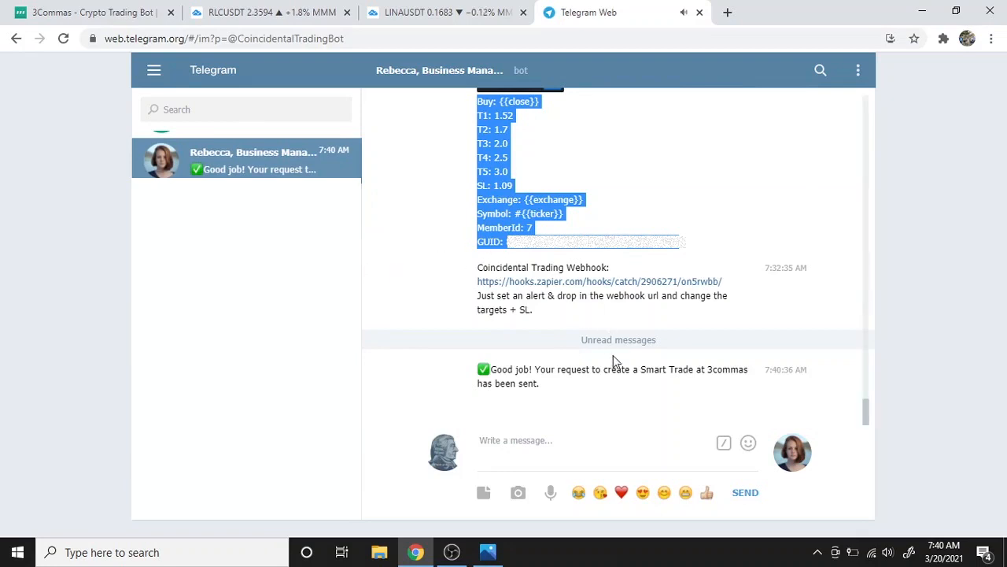
# - Check the Telegram bot messages about the smart trade request and the resulting RLC/USDT orders
pyautogui.click(621, 387)
pyautogui.click(621, 387)
pyautogui.click(621, 387)
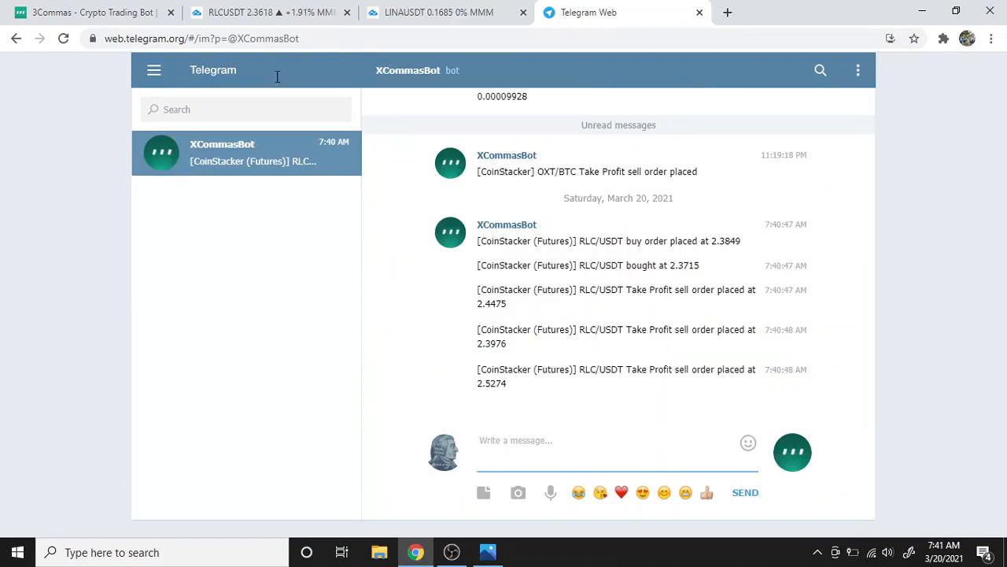
# - Switch to 3Commas and examine the RLC/USDT entry among the active smart trades
pyautogui.click(60, 12)
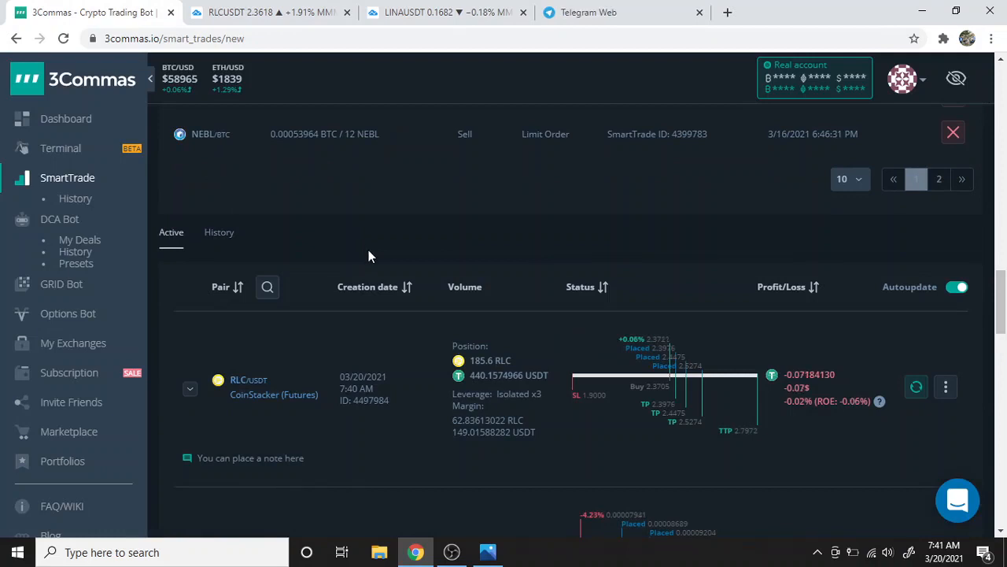
pyautogui.scroll(-1, 423, 273)
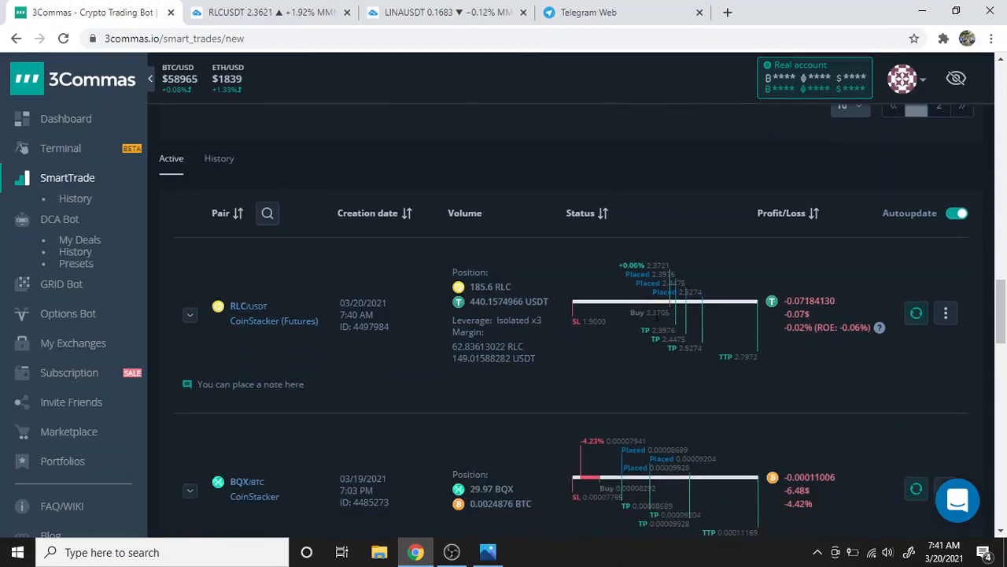
pyautogui.scroll(1, 485, 296)
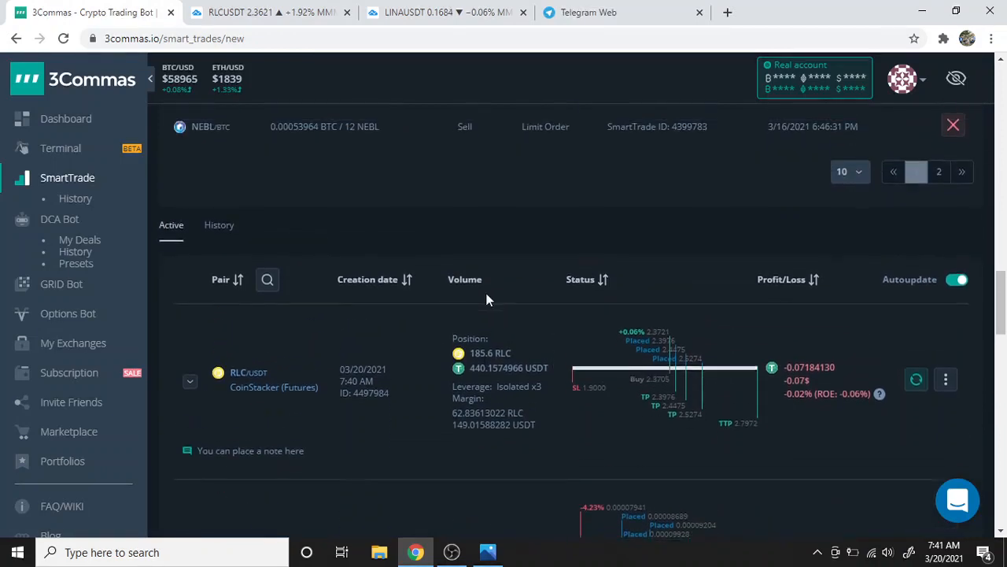
# - Filter the active smart trades by the pair search term rlc
pyautogui.scroll(1, 614, 385)
pyautogui.scroll(-1, 615, 386)
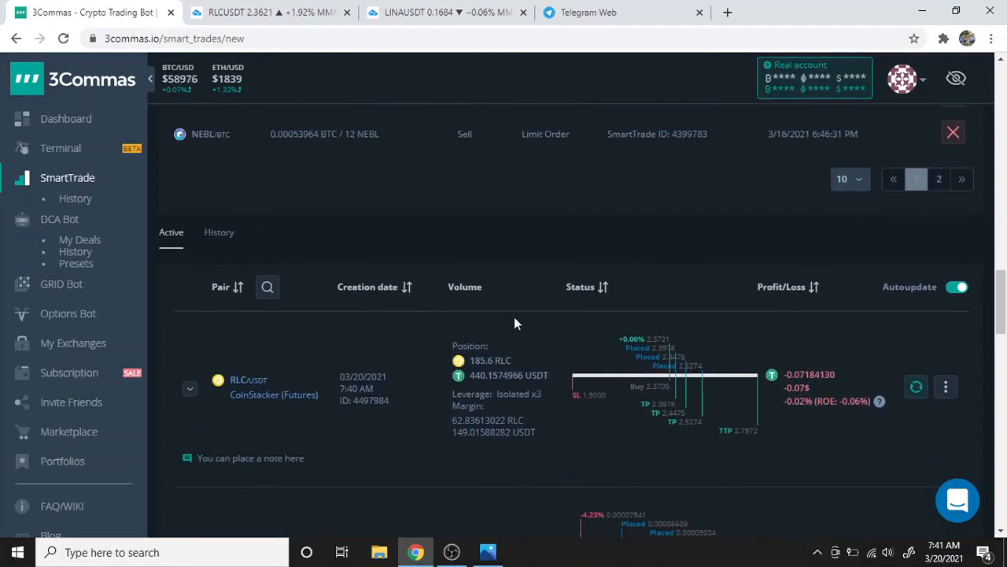
pyautogui.scroll(-1, 516, 316)
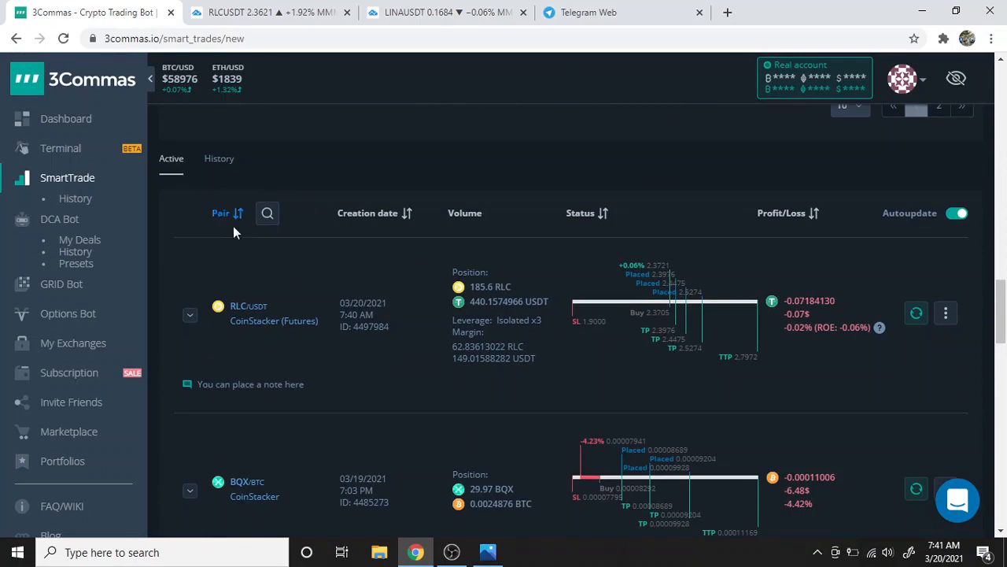
pyautogui.click(268, 214)
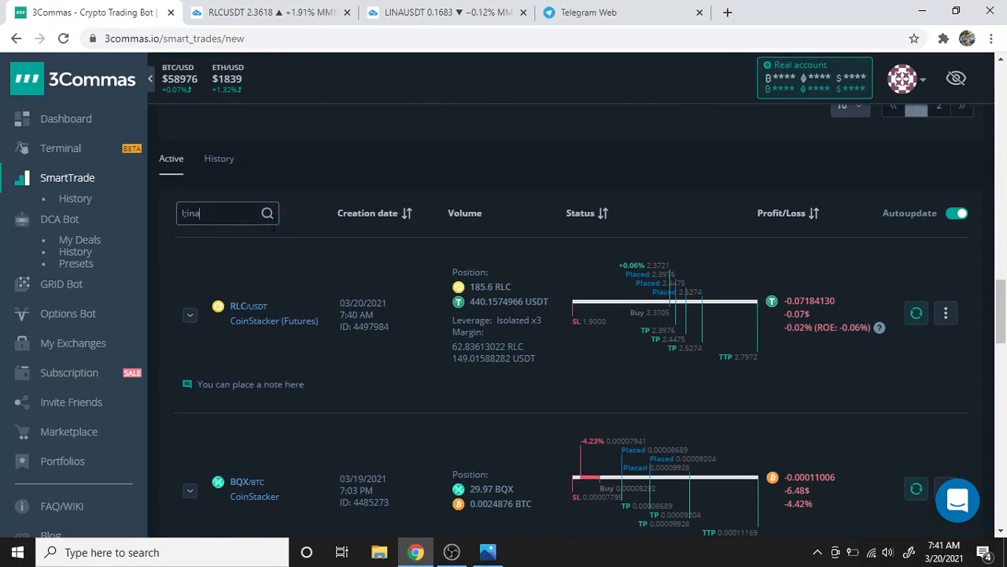
pyautogui.write('l;ina')
pyautogui.press('BackSpace')
pyautogui.press('BackSpace')
pyautogui.press('BackSpace')
pyautogui.write('rlc')
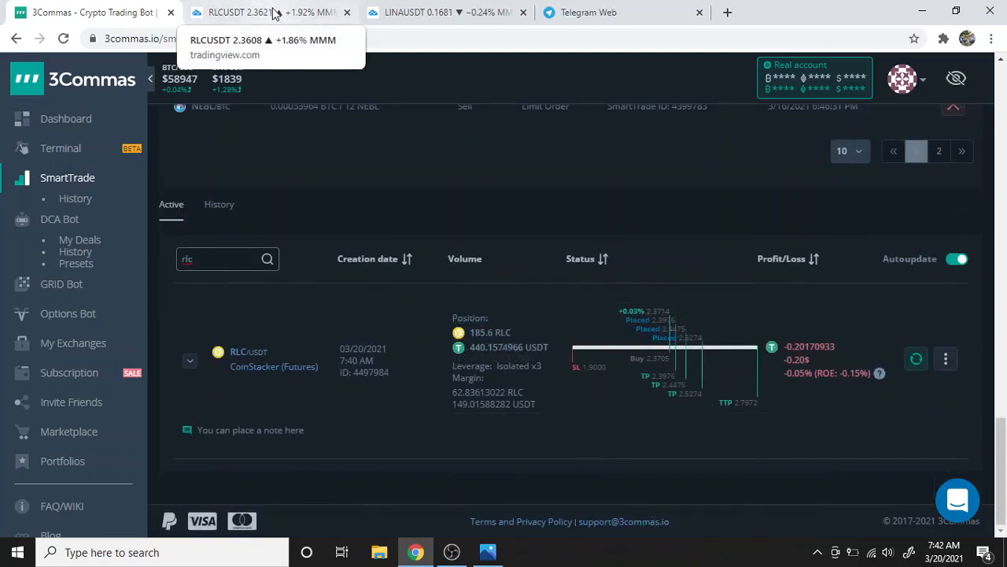
# - Switch to the TradingView RLCUSDT chart and check the symbol search for the available RLCUSDT listings and their exchange
pyautogui.click(268, 13)
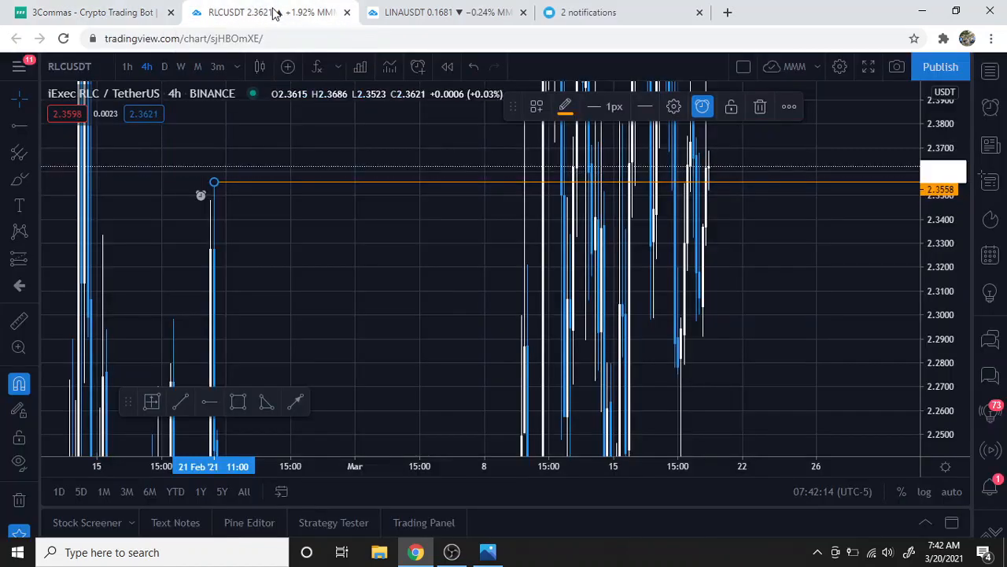
pyautogui.click(97, 66)
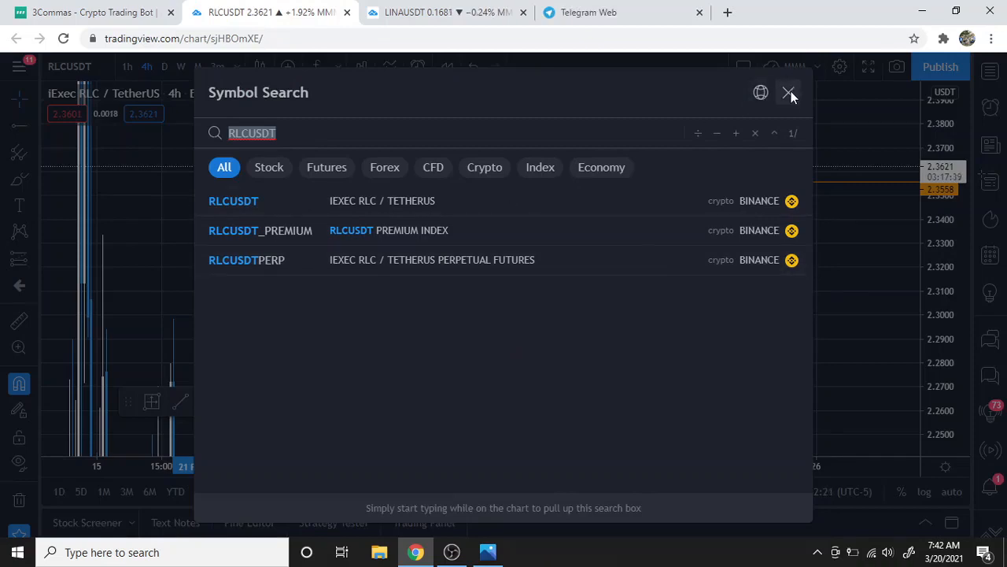
# - Switch to Telegram and review the Coincidental Trading bot's exchange accounts, preferred exchange order and signal format messages
pyautogui.click(592, 14)
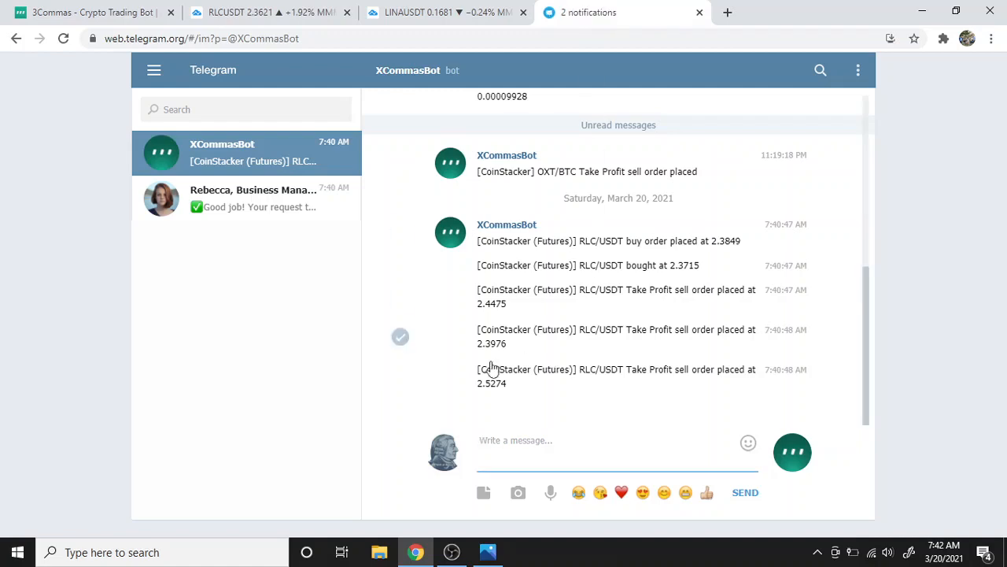
pyautogui.click(240, 203)
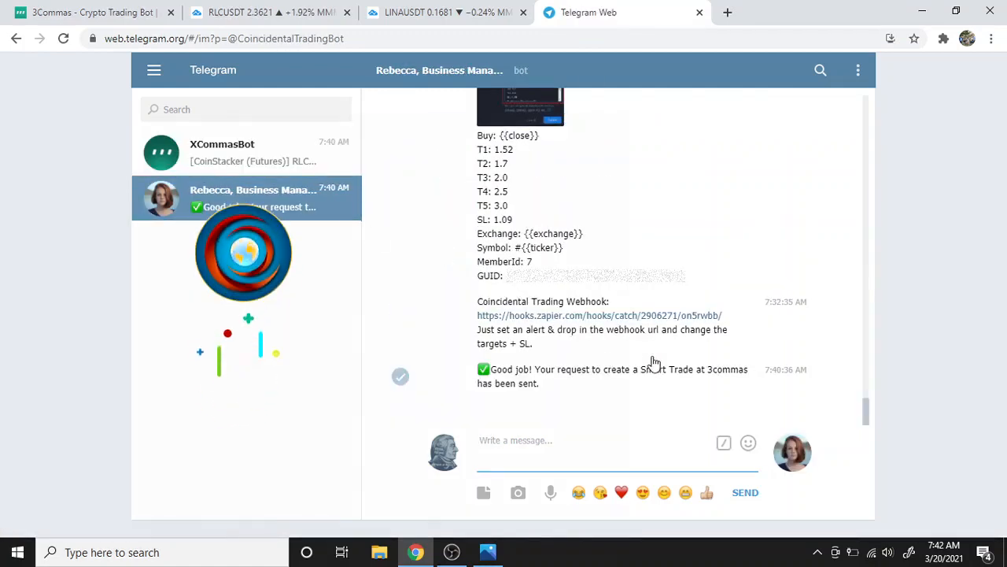
pyautogui.scroll(10, 651, 362)
pyautogui.scroll(-3, 645, 349)
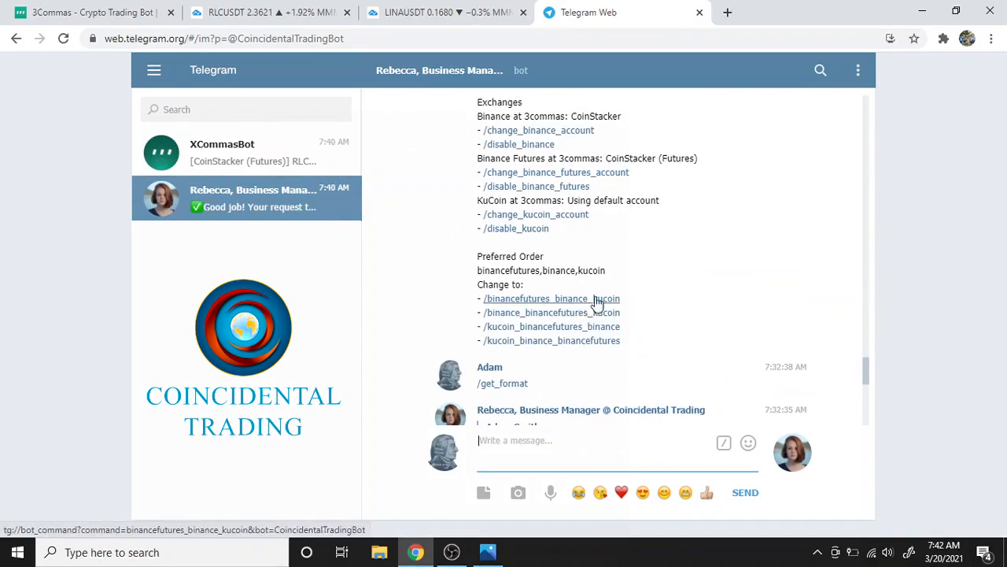
pyautogui.scroll(-4, 711, 298)
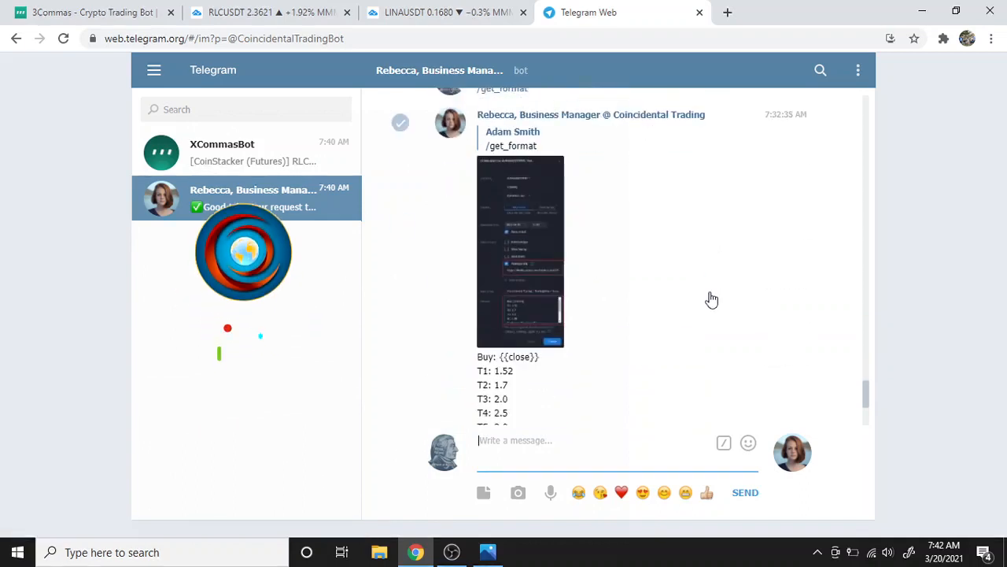